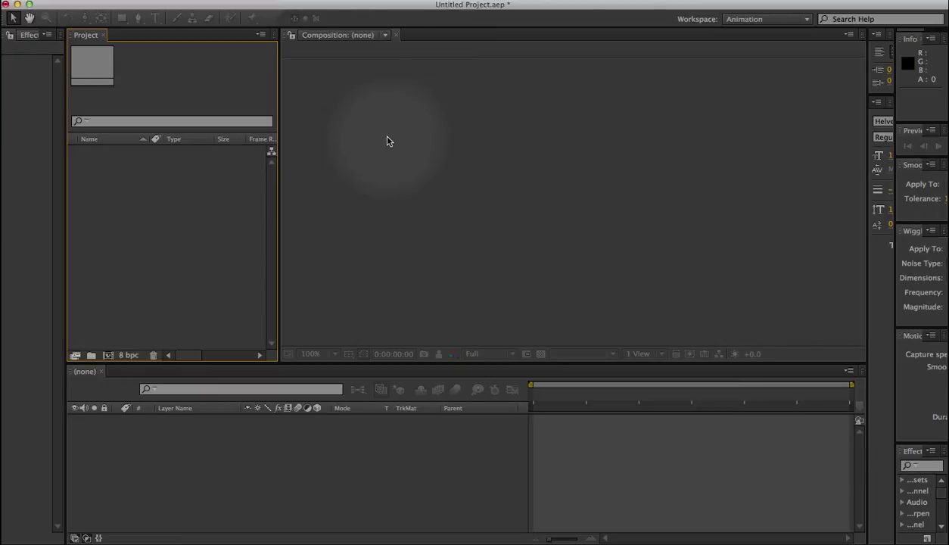
Check the reference video in the browser, then return to After Effects.
key("super+Tab")
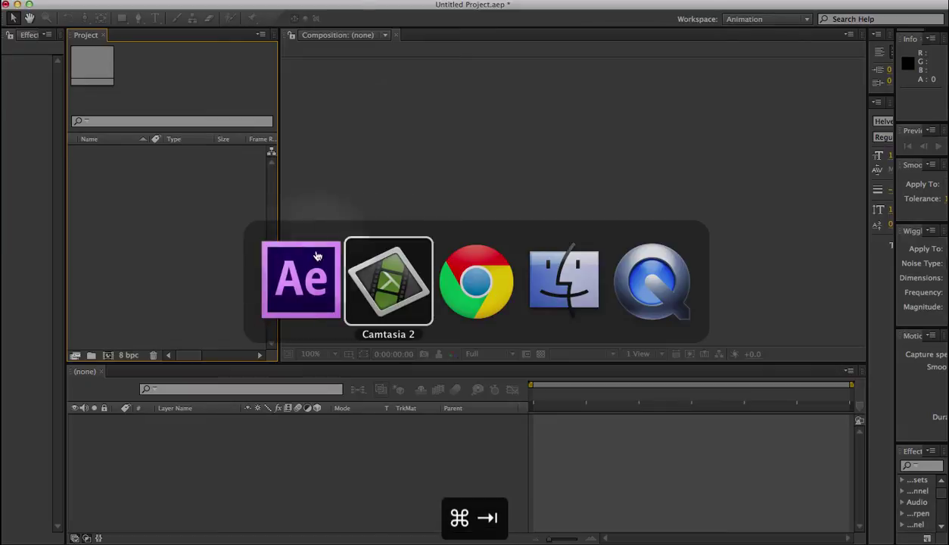
key("super+Tab")
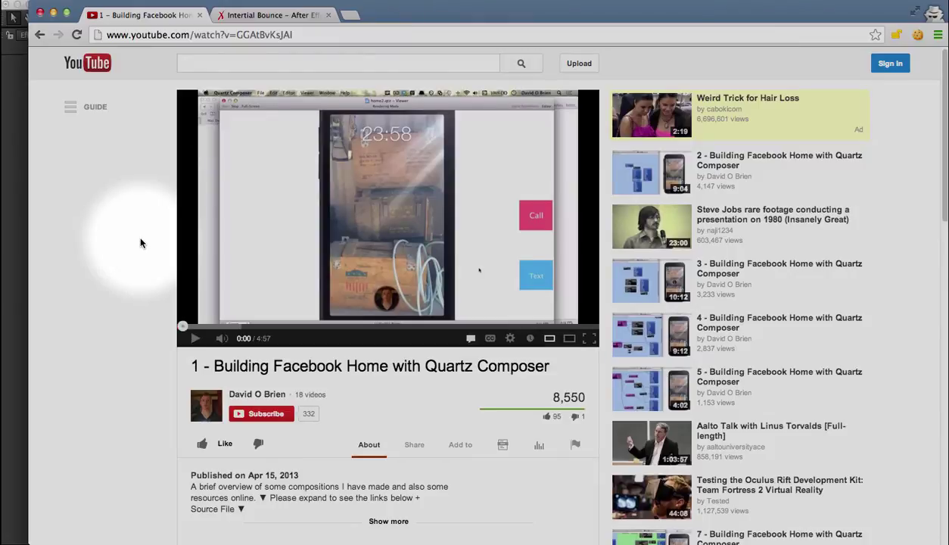
key("super+Tab")
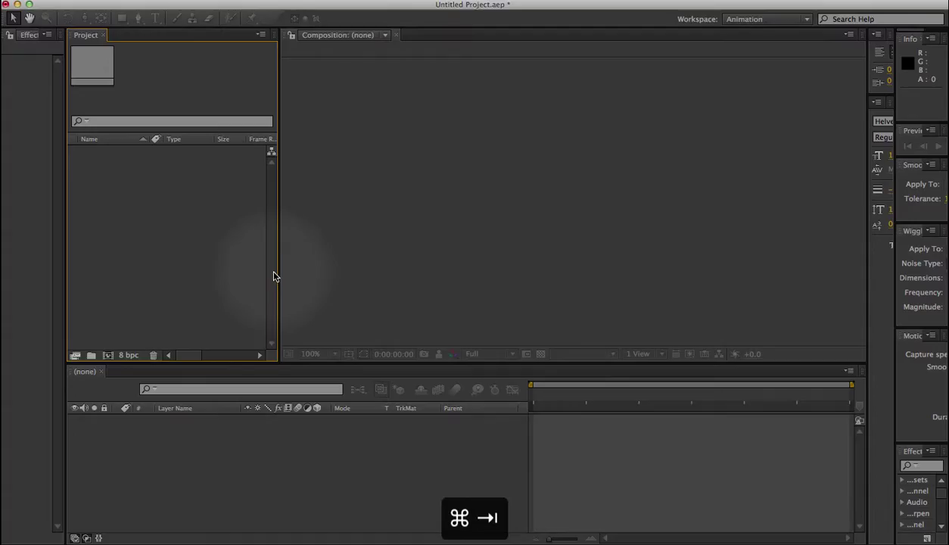
Import wallpaper.psd as merged footage and build a 'wallpaper' composition from it.
key("super+Tab")
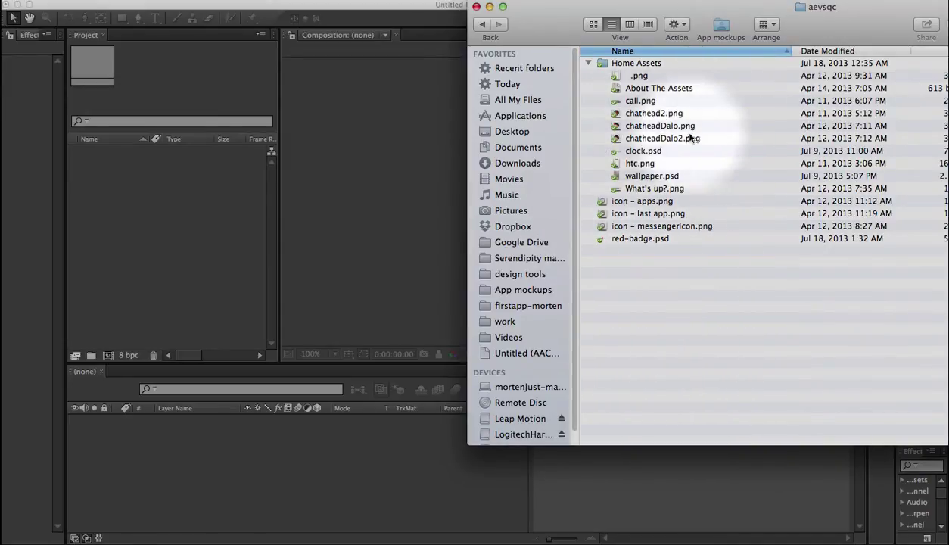
left_click_drag(665, 176, 189, 220)
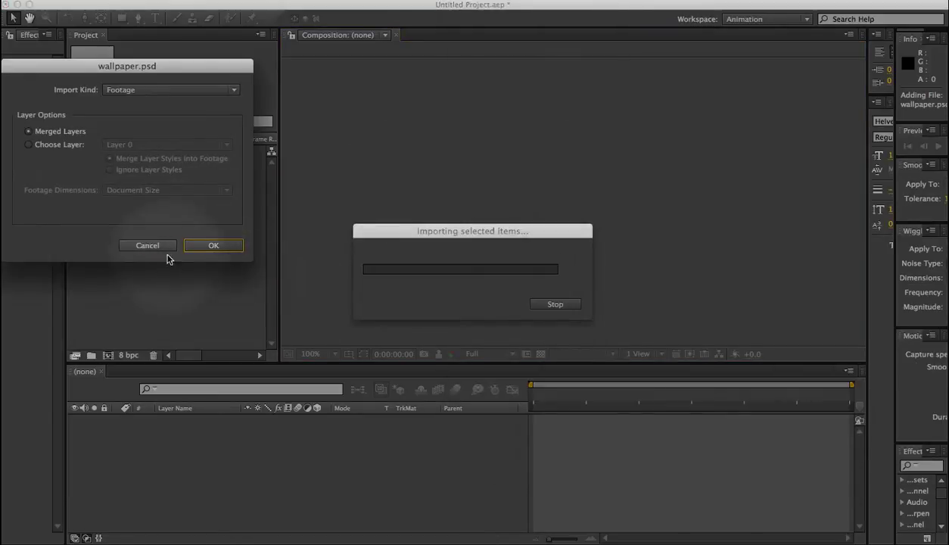
left_click(201, 246)
mouse_move(115, 152)
left_mouse_down()
mouse_move(114, 188)
mouse_move(149, 330)
mouse_move(140, 218)
mouse_move(163, 335)
left_mouse_up()
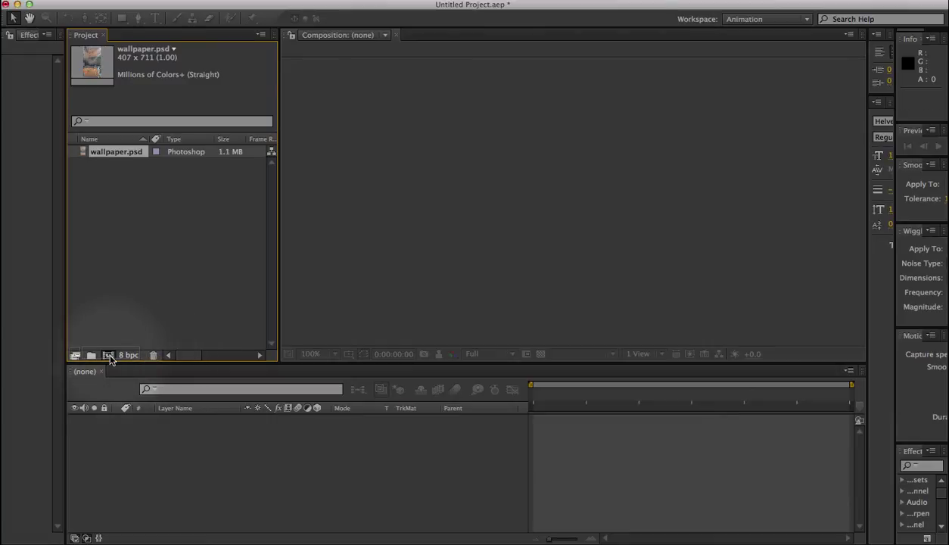
left_click_drag(110, 358, 108, 355)
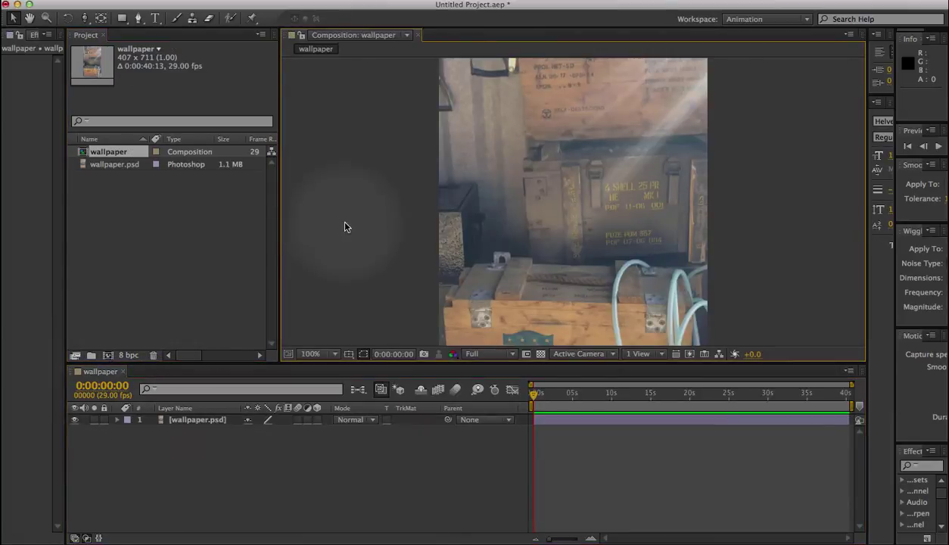
Import clock.psd, layer it above the wallpaper, and scale it down toward the top.
key("super+Tab")
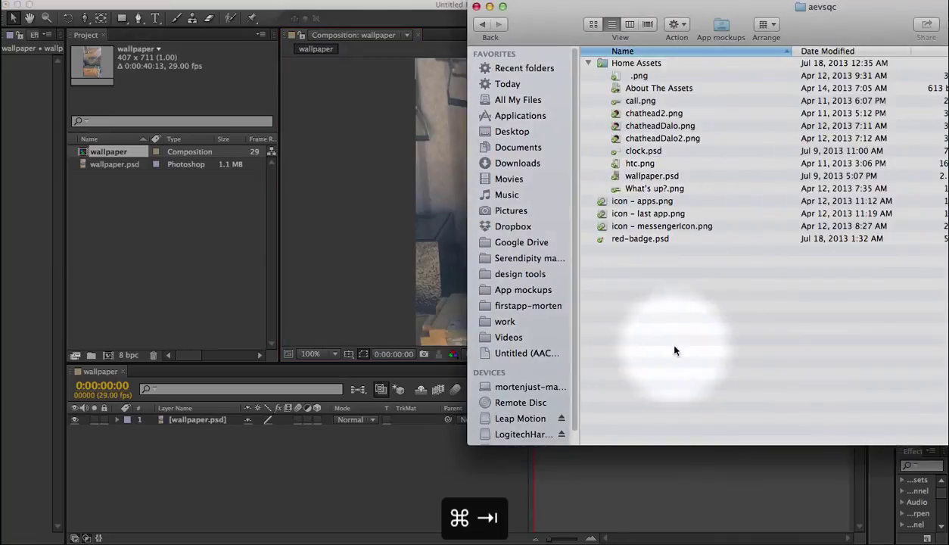
mouse_move(642, 151)
left_mouse_down()
mouse_move(160, 237)
mouse_move(155, 198)
left_mouse_up()
left_click(213, 246)
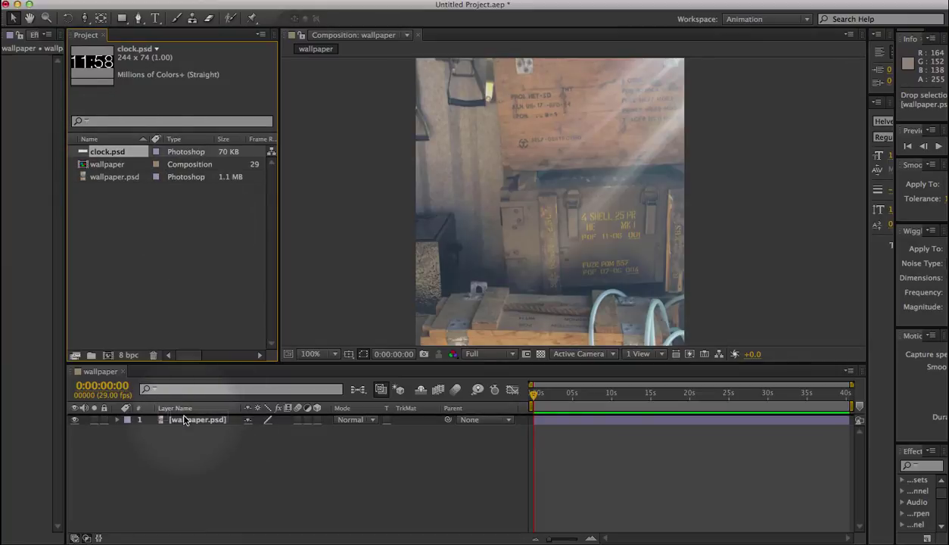
left_click_drag(184, 421, 200, 446)
key("h")
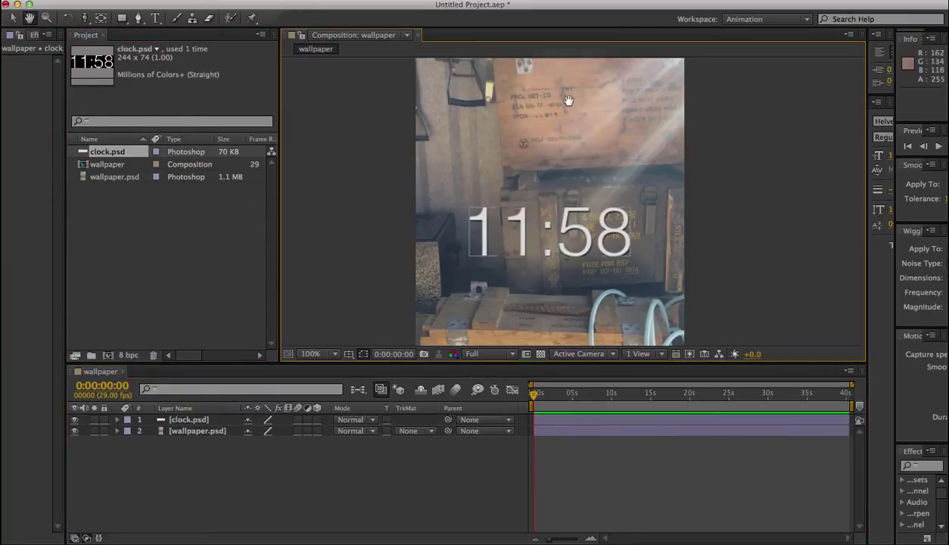
left_click_drag(569, 101, 582, 227)
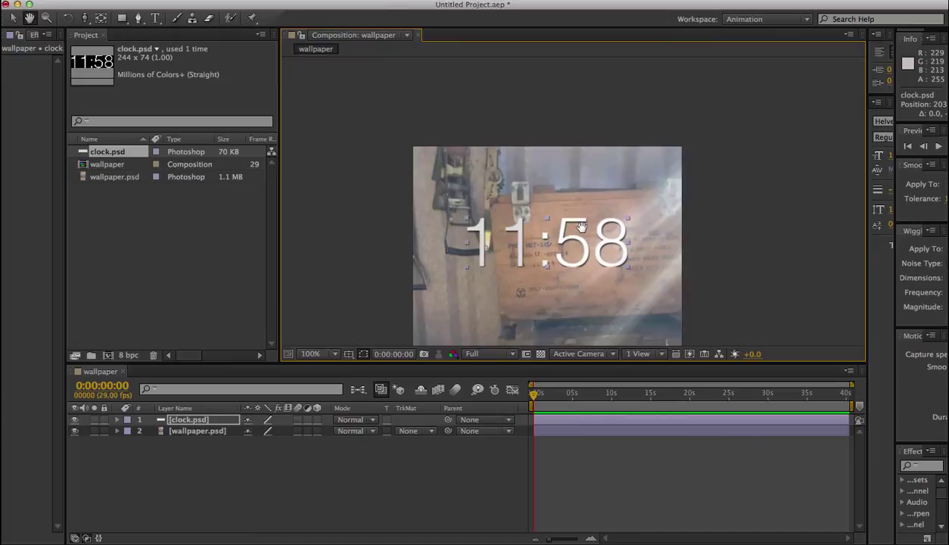
left_click_drag(628, 222, 564, 207)
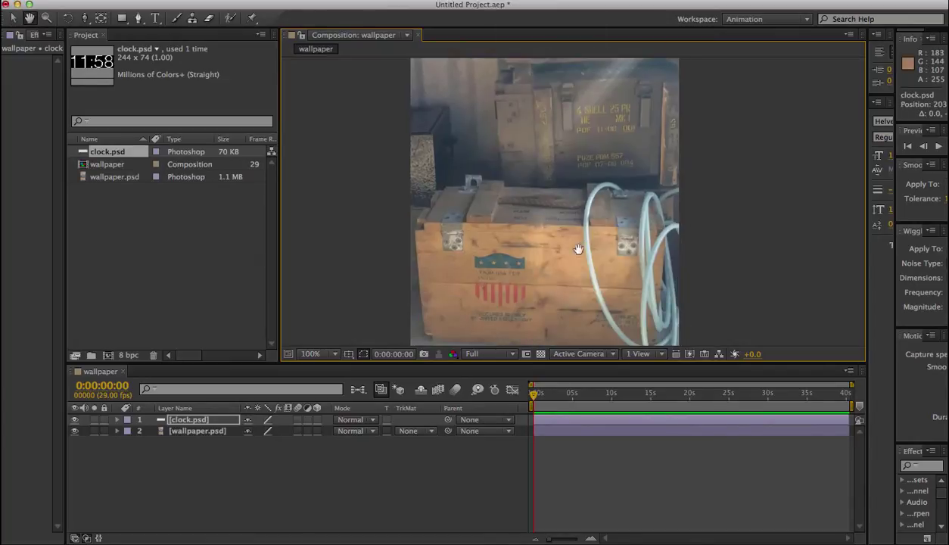
Import chathead2.png as the top layer, moved down over the crate and scaled to about 73%.
key("super+Tab")
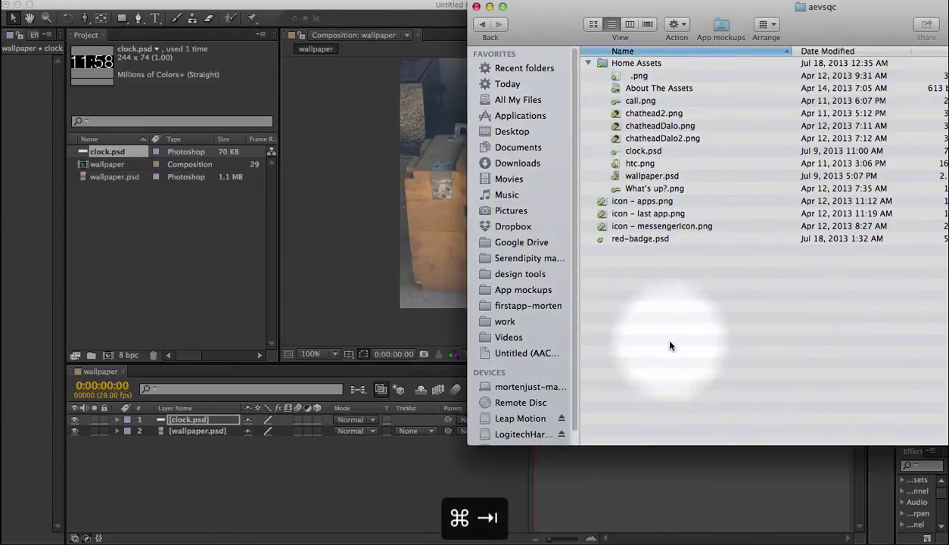
mouse_move(654, 113)
left_mouse_down()
mouse_move(209, 286)
mouse_move(163, 190)
left_mouse_up()
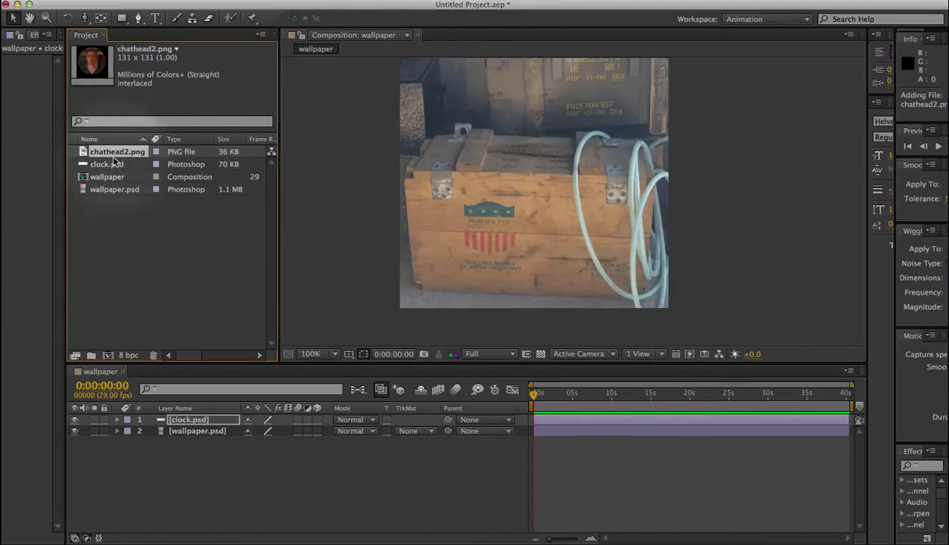
left_click_drag(117, 152, 194, 421)
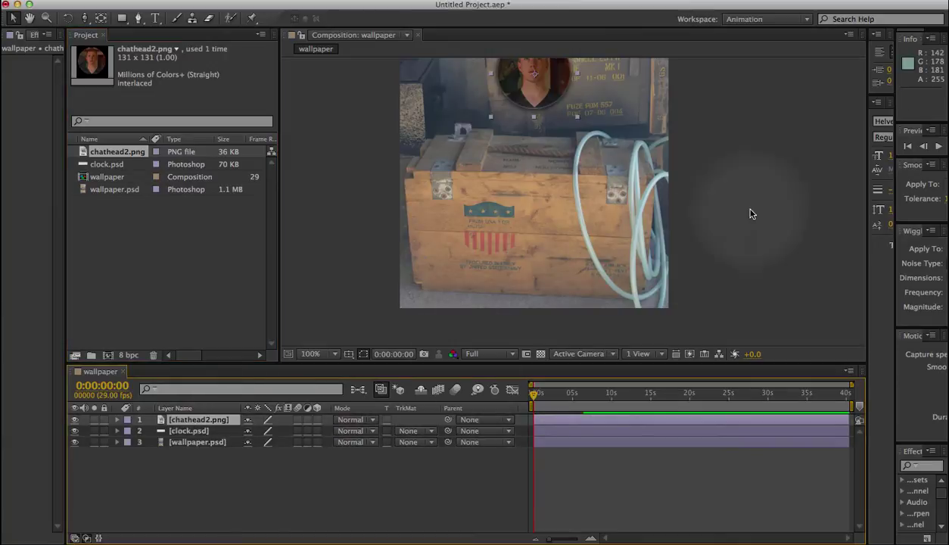
left_click_drag(534, 94, 540, 245)
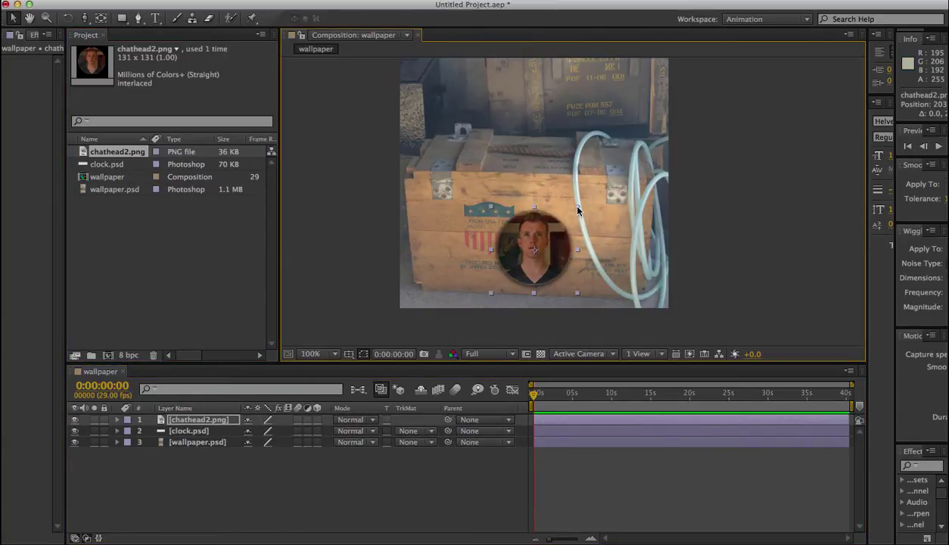
left_click_drag(577, 198, 550, 236)
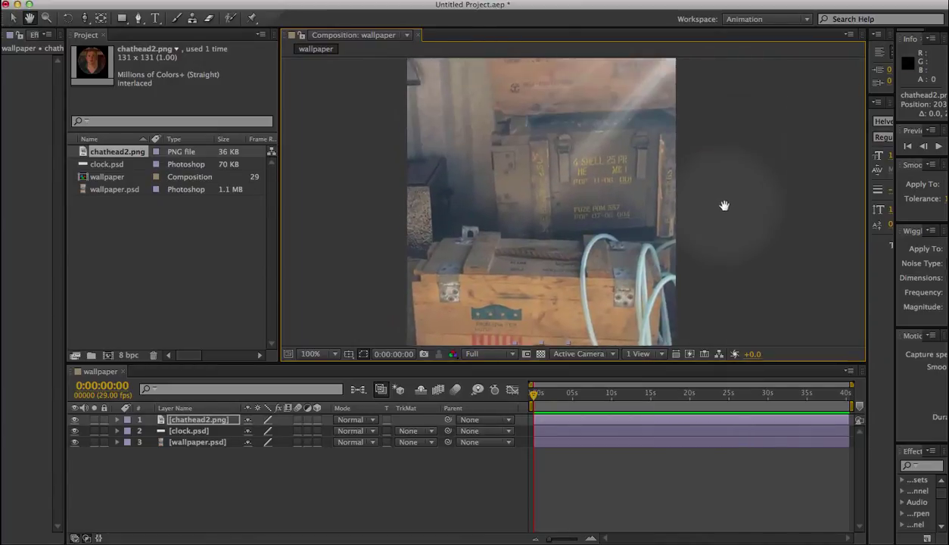
left_click_drag(699, 380, 735, 157)
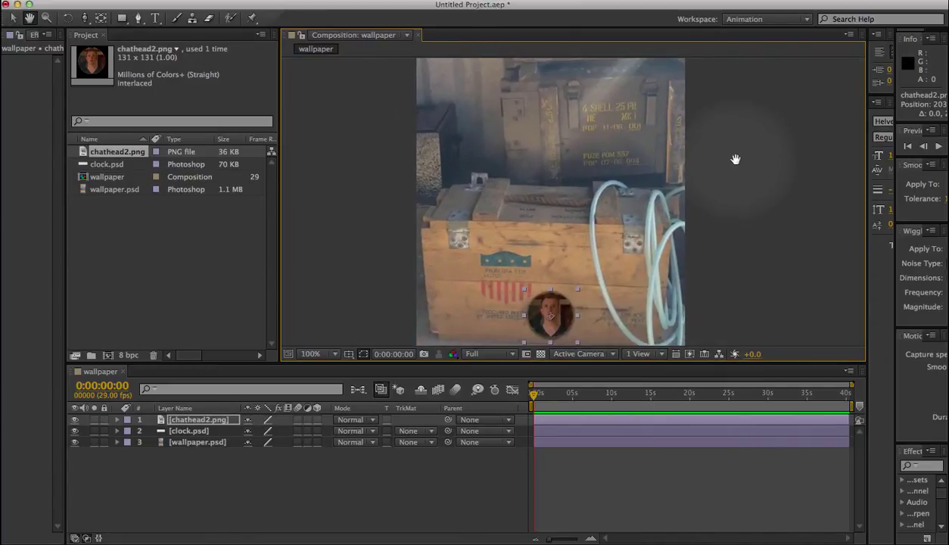
left_click_drag(788, 361, 785, 399)
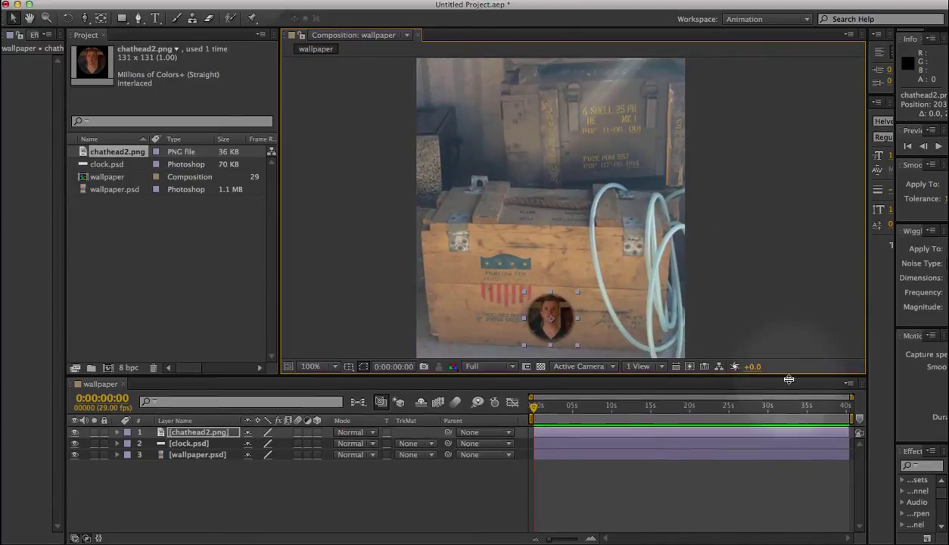
left_click_drag(718, 215, 781, 159)
scroll(781, 160, "down", 3)
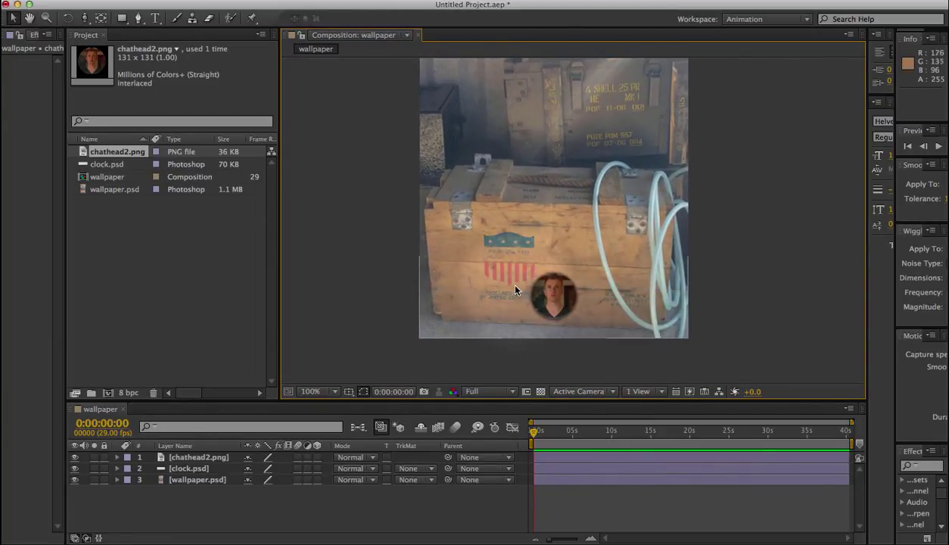
mouse_move(379, 107)
left_mouse_down()
mouse_move(364, 89)
mouse_move(362, 113)
left_mouse_up()
Keyframe the chat head's Position and pull it up to the left of the clock.
left_click_drag(851, 421, 587, 422)
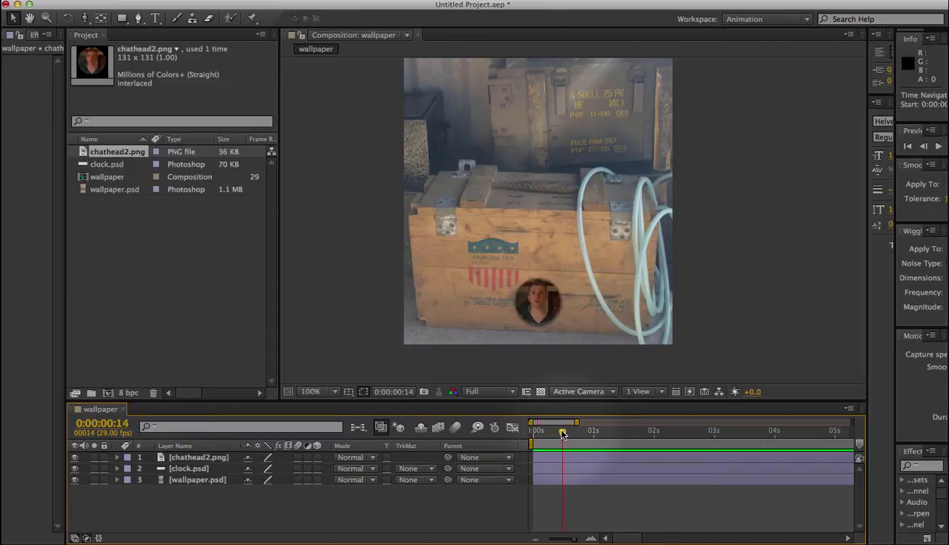
left_click(539, 294)
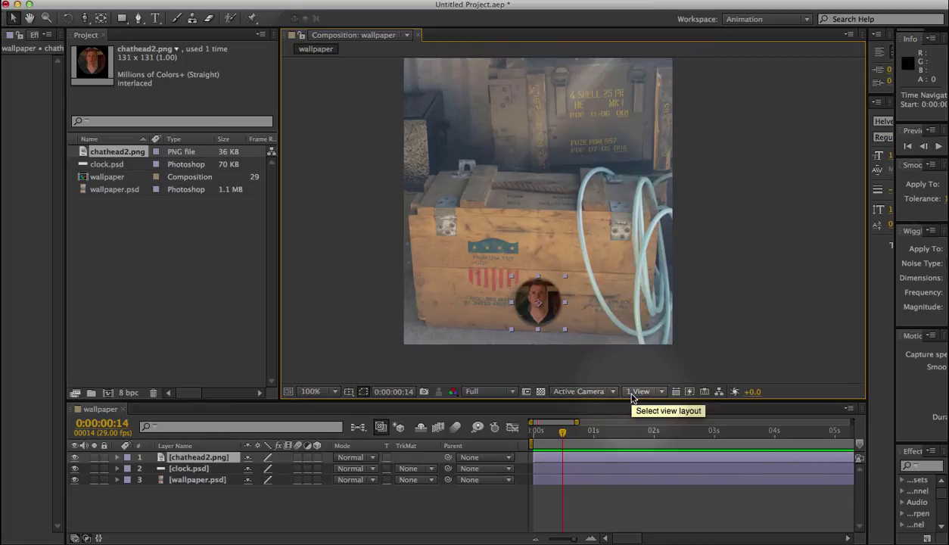
key("alt+p")
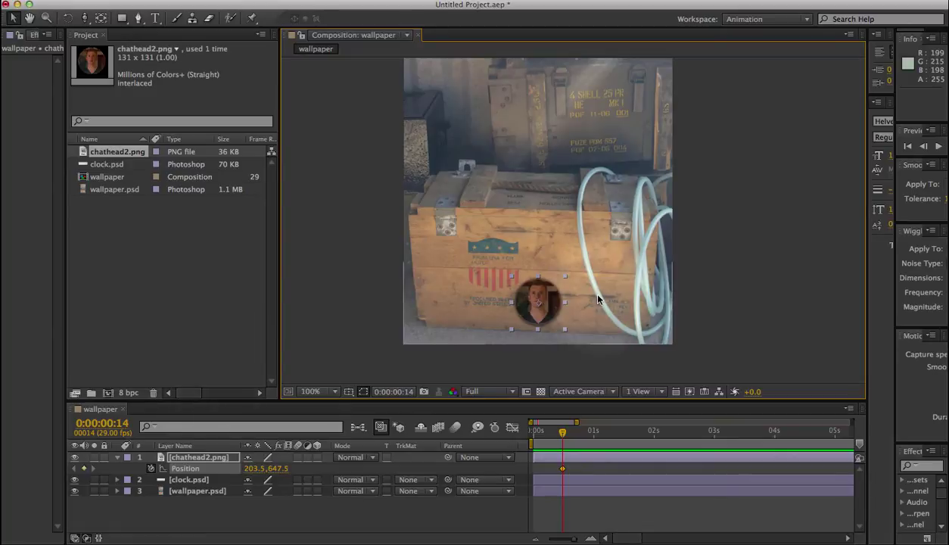
left_click(562, 436)
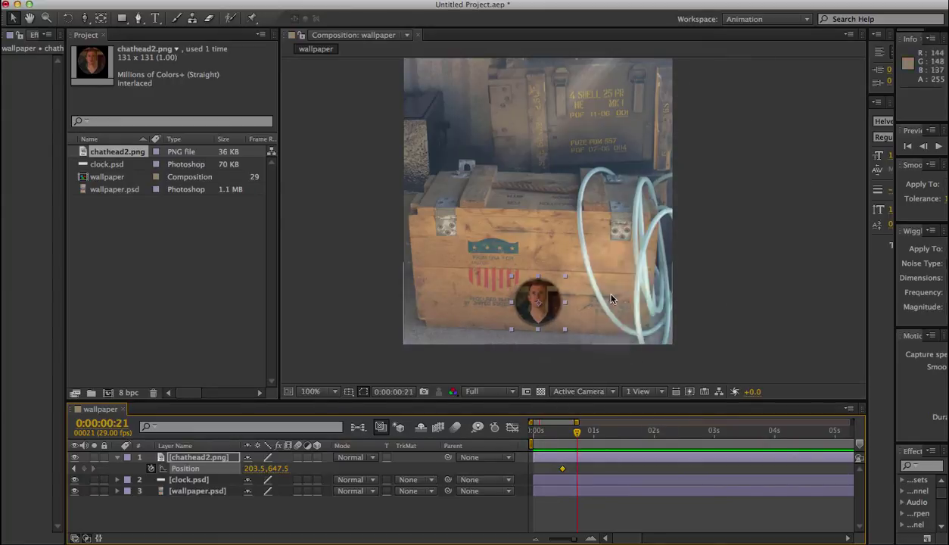
mouse_move(539, 280)
left_mouse_down()
mouse_move(506, 71)
mouse_move(598, 246)
mouse_move(568, 214)
left_mouse_up()
left_click_drag(658, 338, 654, 362)
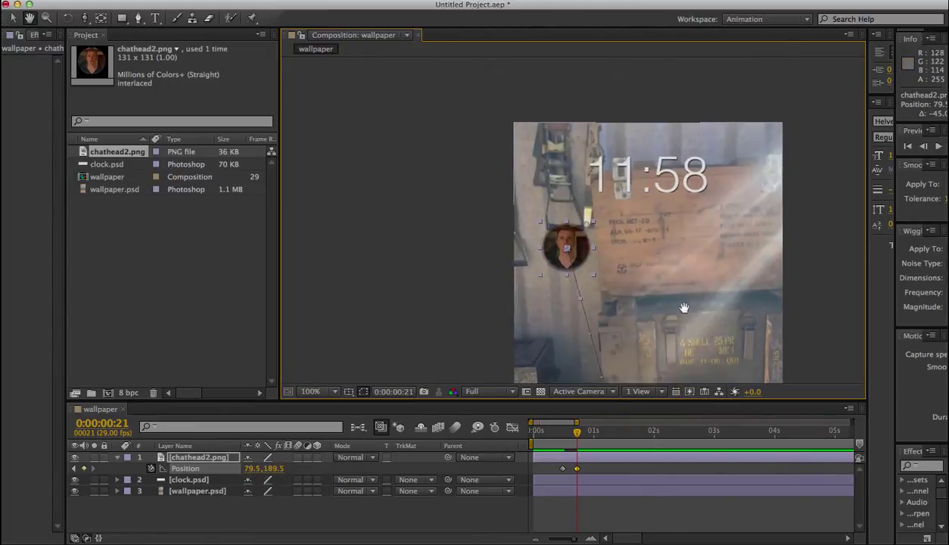
left_click_drag(625, 318, 504, 102)
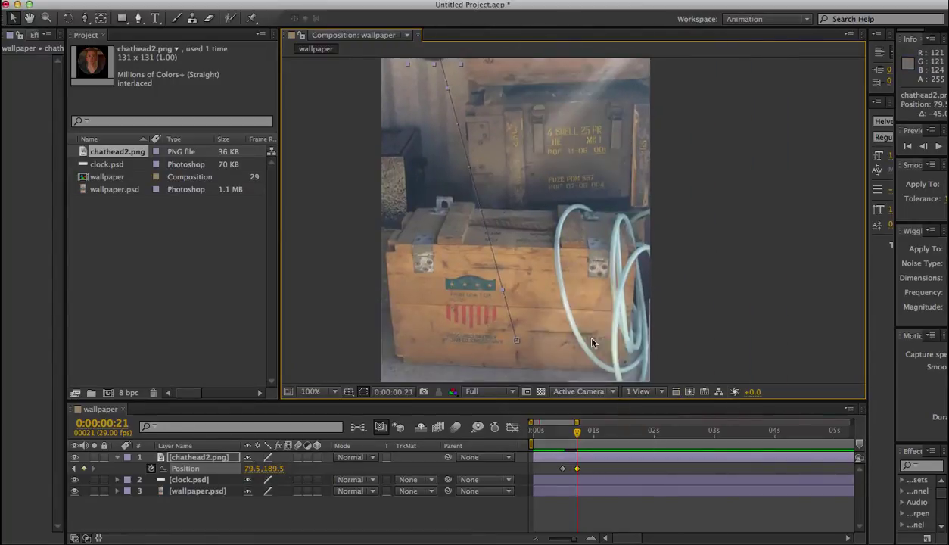
Paste the starting Position keyframe at frame 23 so it snaps back, then preview.
left_click(563, 430)
key("super+c")
left_click_drag(568, 432, 580, 434)
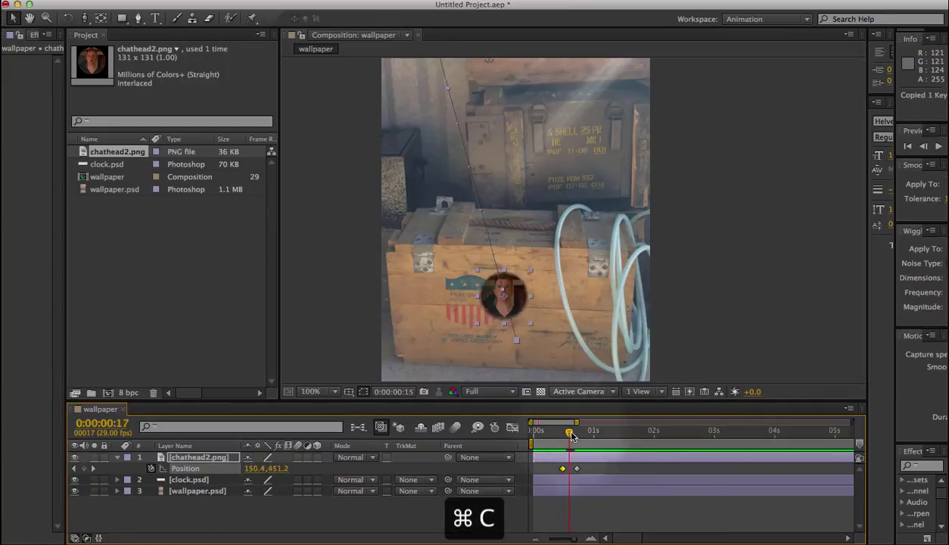
key("super+v")
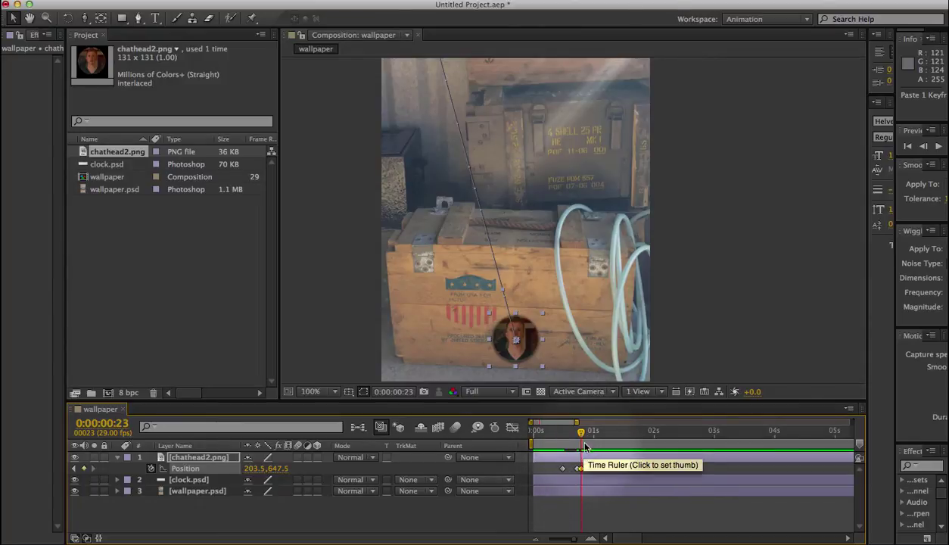
key("space")
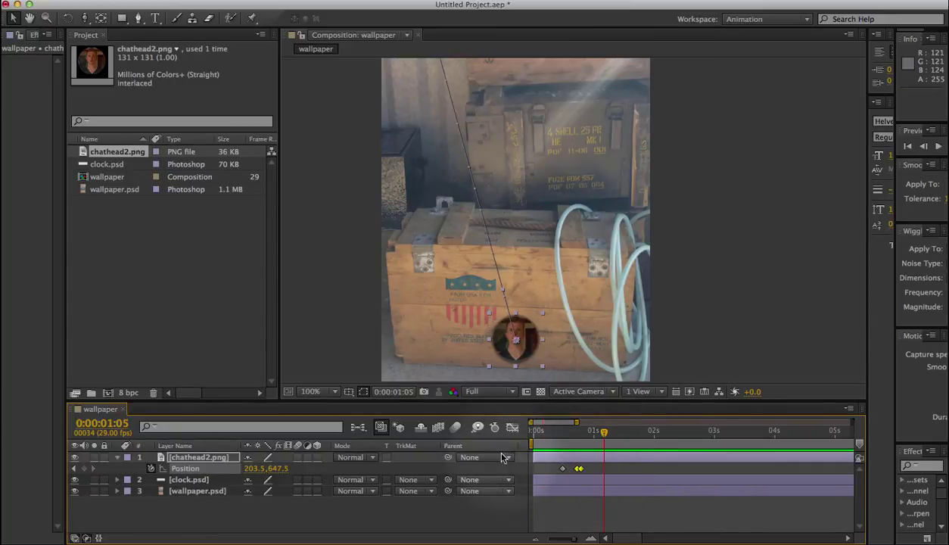
In the speed graph, drop the landing Position keyframe's speed to about 0 px/sec and preview.
left_click(512, 428)
left_click(511, 428)
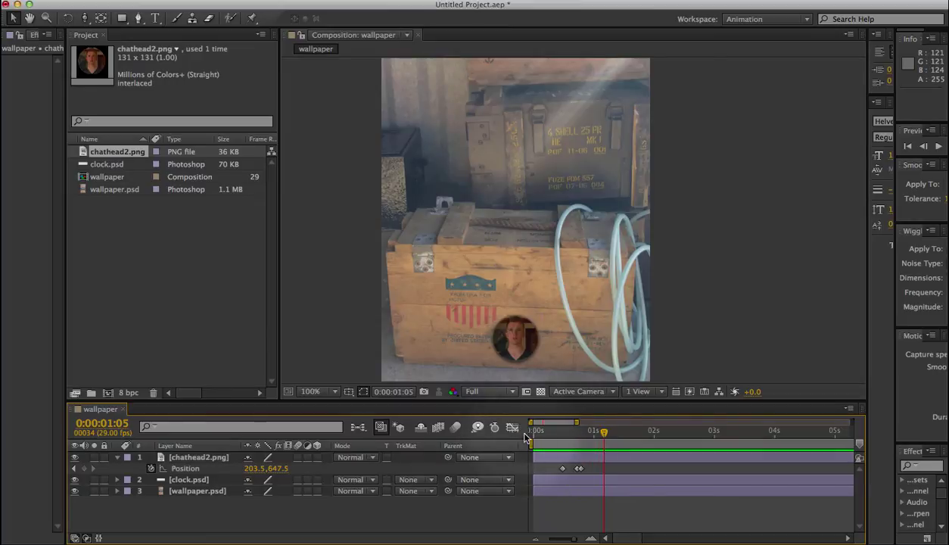
left_click(573, 458)
left_click(579, 468)
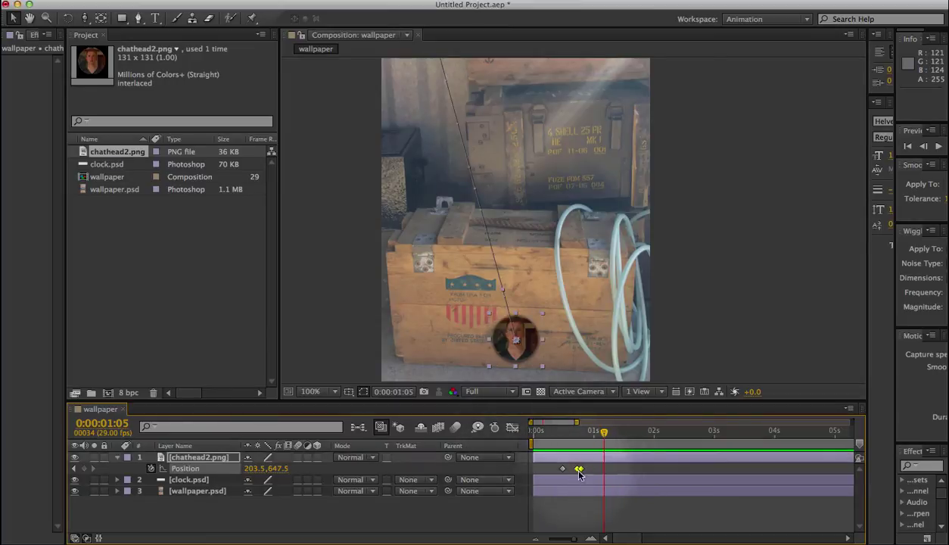
left_click(599, 432)
left_click(512, 428)
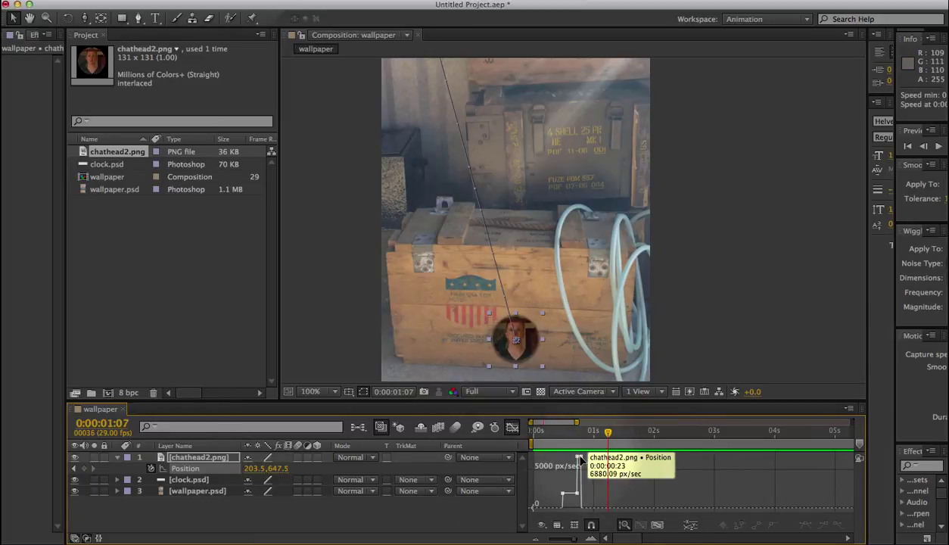
left_click_drag(581, 458, 582, 465)
key("super+z")
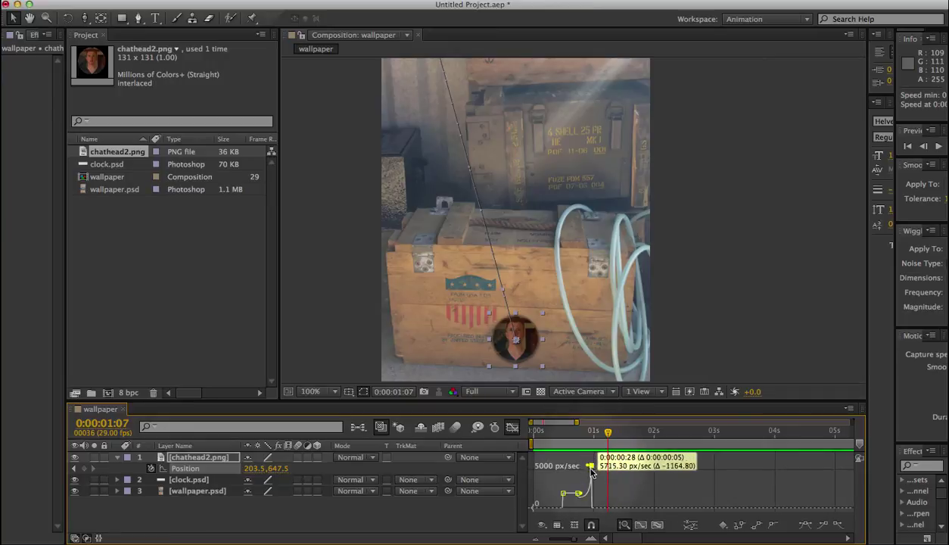
mouse_move(591, 469)
left_mouse_down()
mouse_move(581, 513)
mouse_move(605, 510)
mouse_move(594, 511)
left_mouse_up()
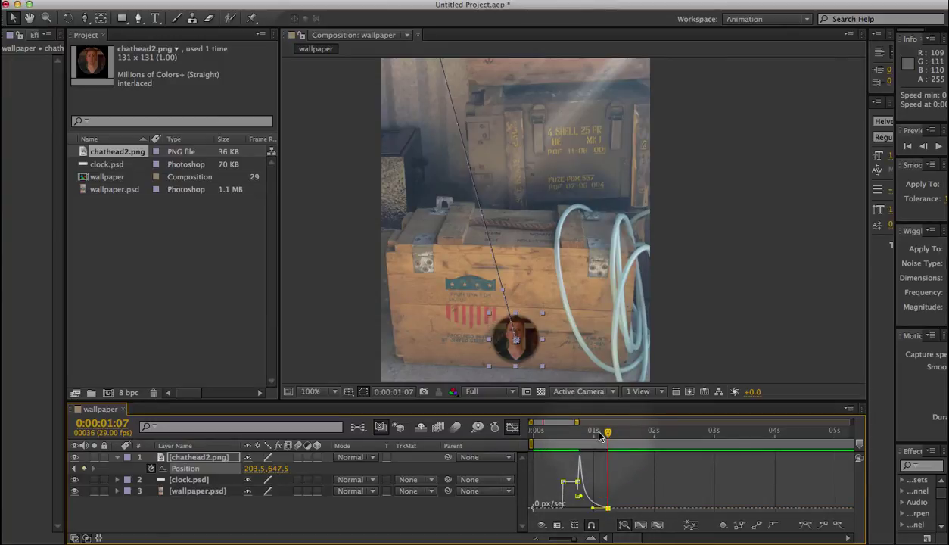
key("space")
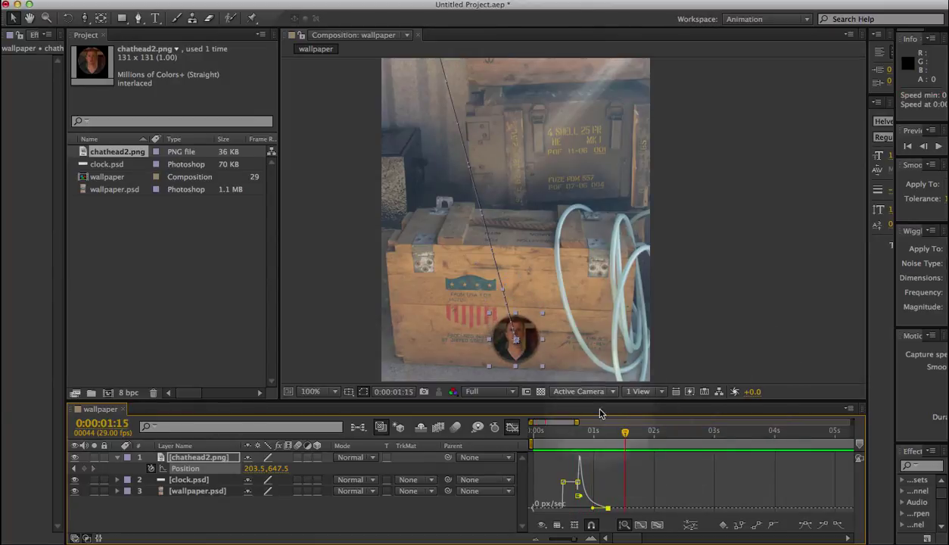
key("shift+F3")
Zoom out the timeline and copy all three chat-head Position keyframes.
key("space")
left_click(648, 463)
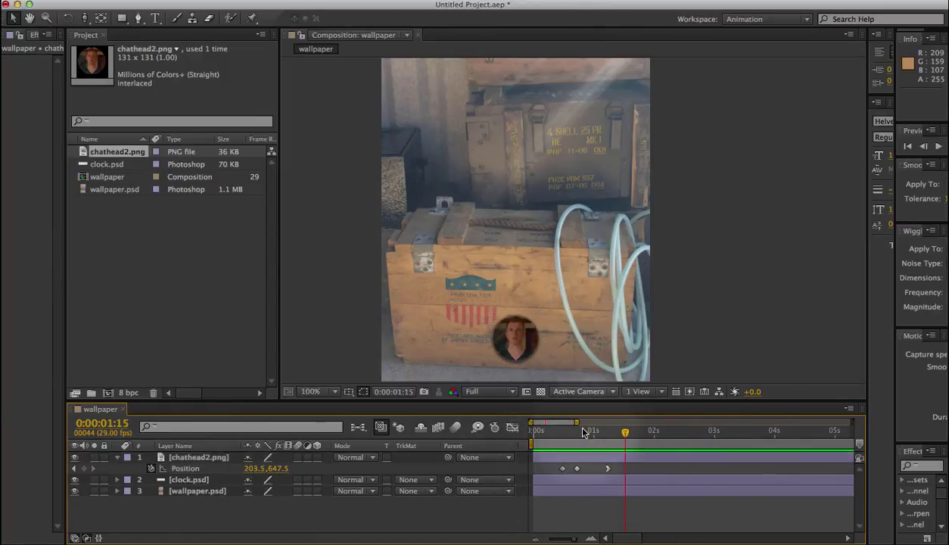
key("minus")
key("minus")
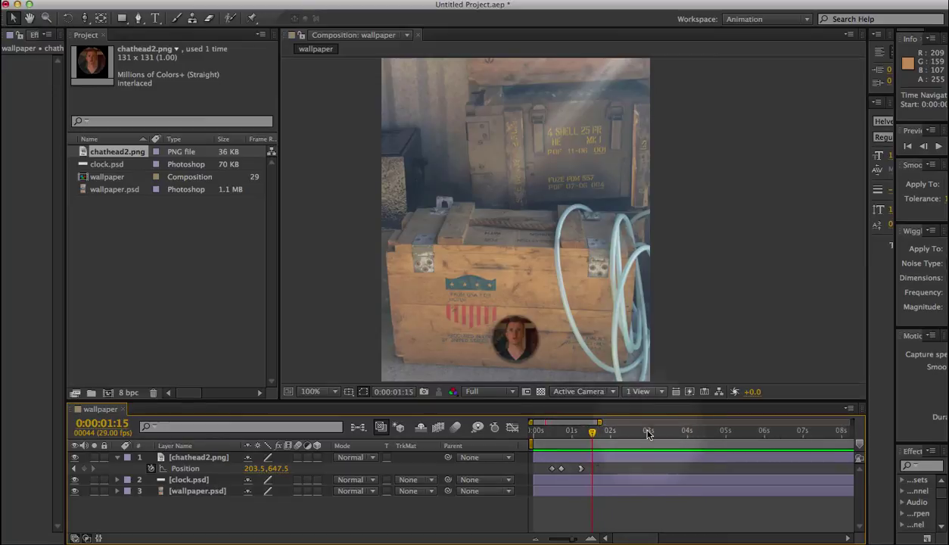
key("minus")
key("minus")
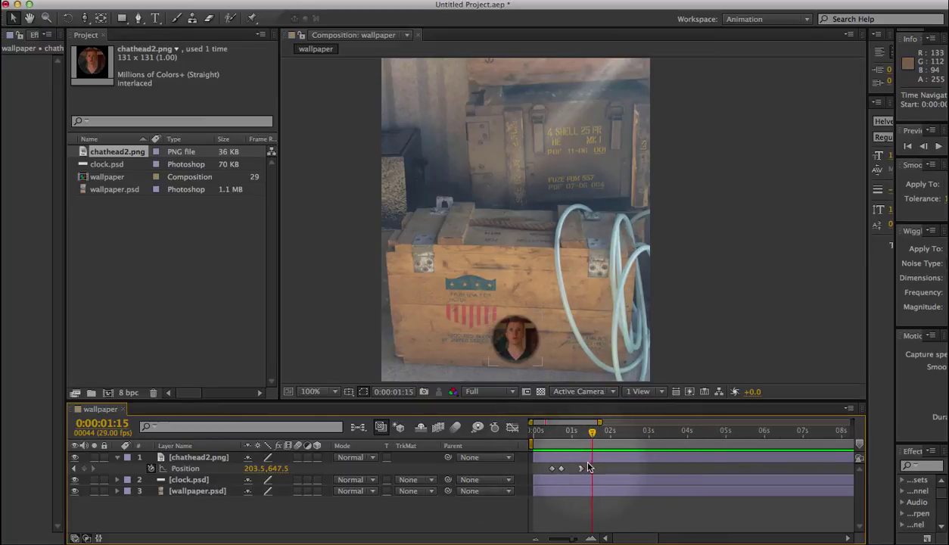
left_click_drag(539, 463, 585, 475)
key("super+c")
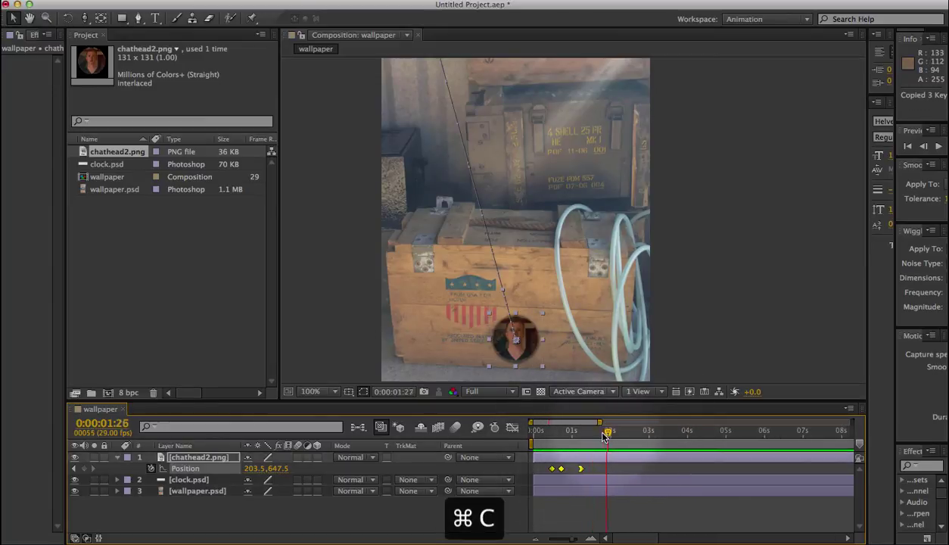
Paste the keyframes at about 0:00:02:03 and preview from the start.
left_click_drag(603, 437, 614, 433)
key("super+v")
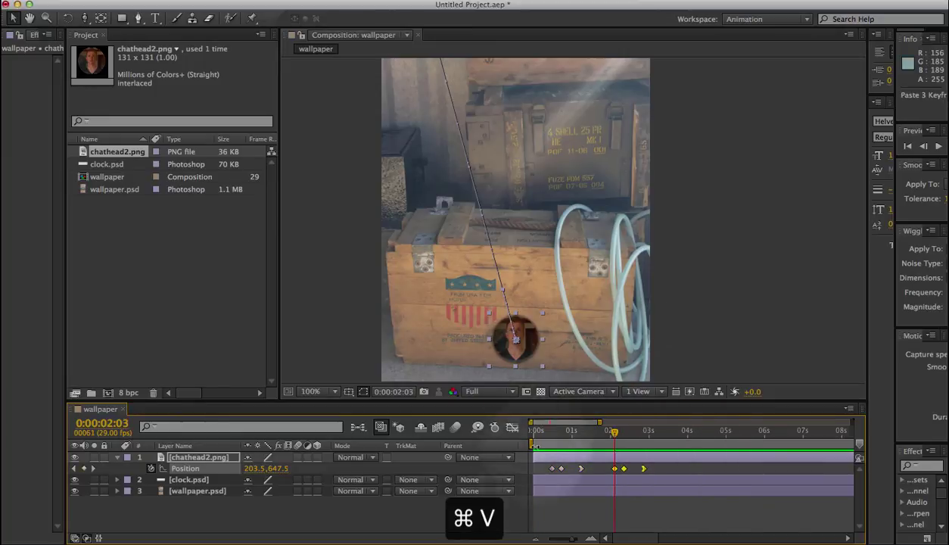
left_click(661, 324)
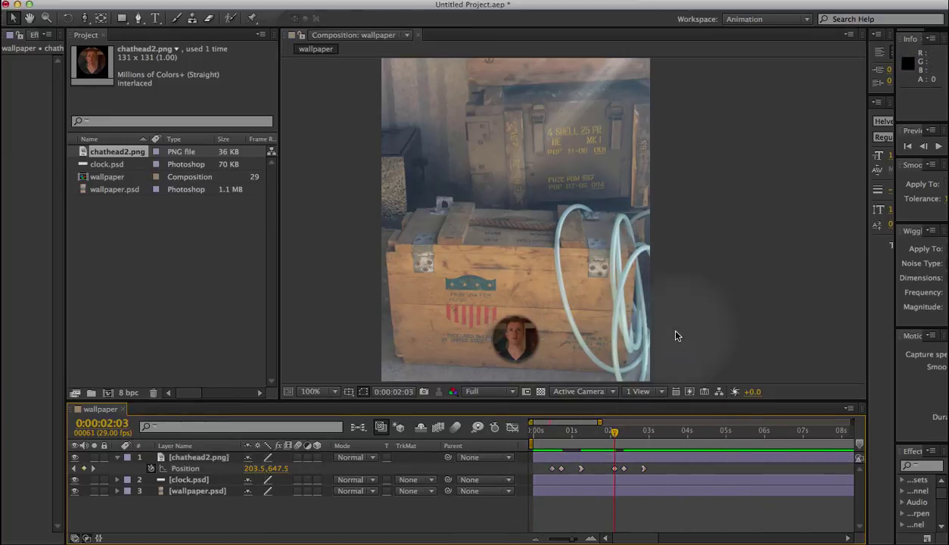
key("Home")
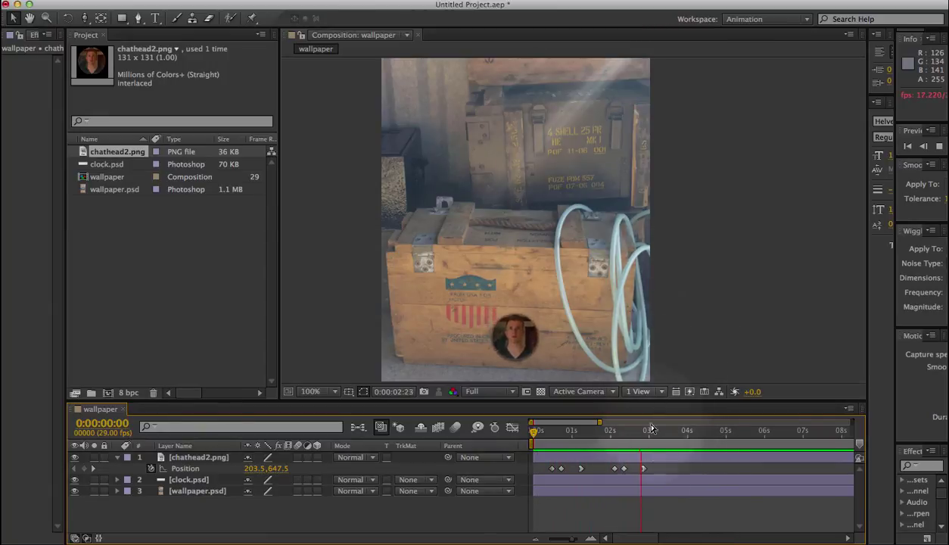
key("space")
At the 0:00:02:10 keyframe, move the chat head to the top-right corner and preview.
left_click(607, 429)
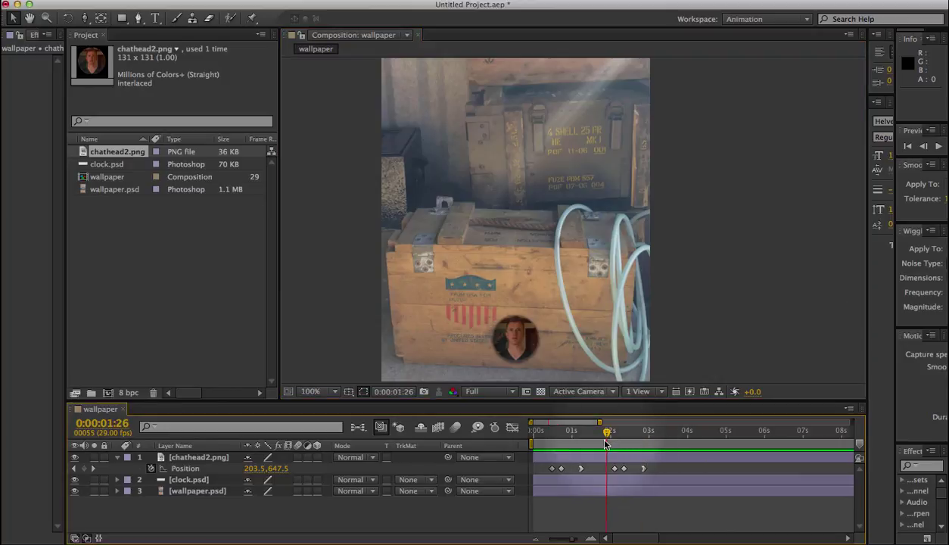
left_click(625, 469)
left_click_drag(607, 430, 615, 433)
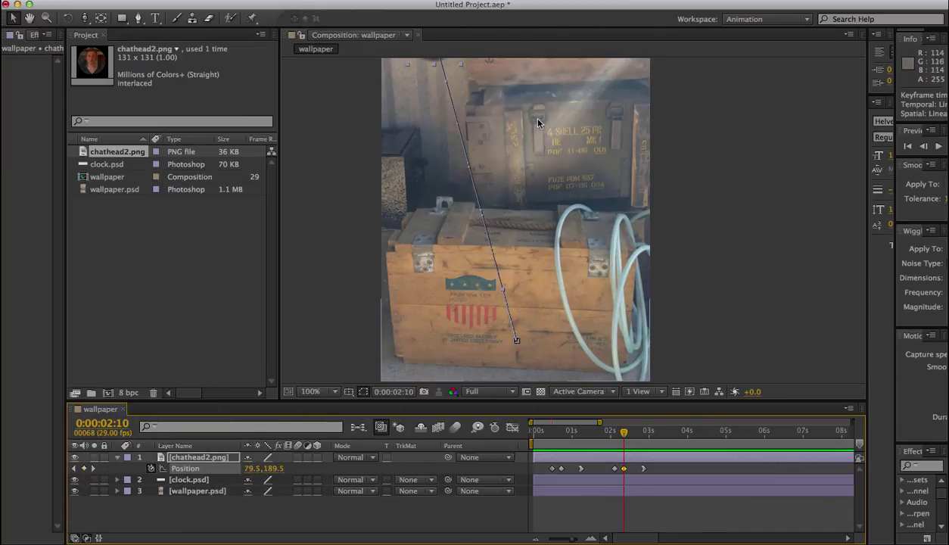
left_click_drag(533, 137, 602, 292)
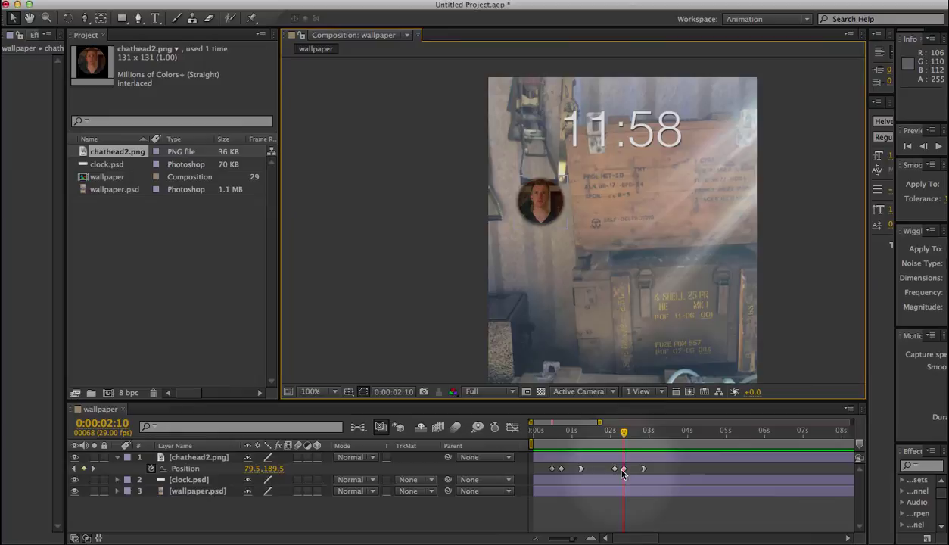
left_click_drag(542, 203, 733, 112)
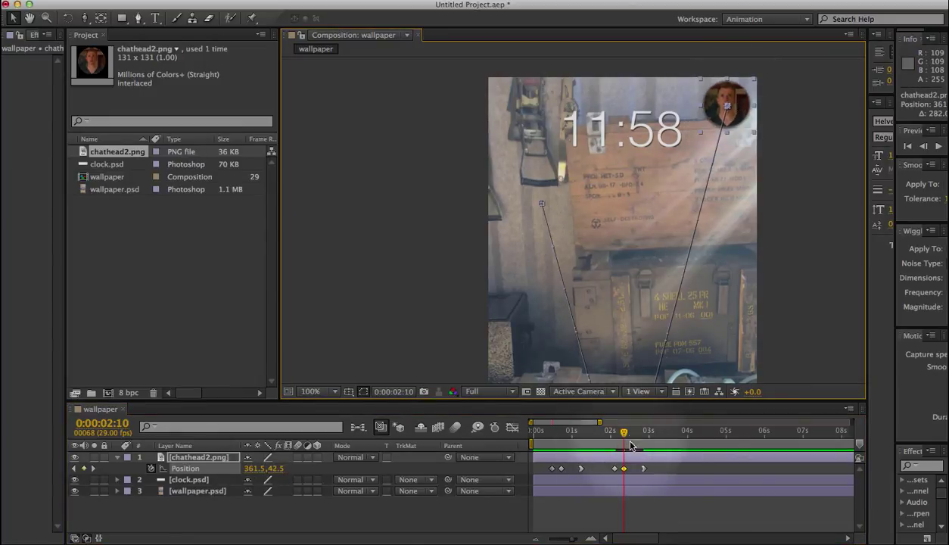
left_click_drag(624, 438, 570, 446)
key("space")
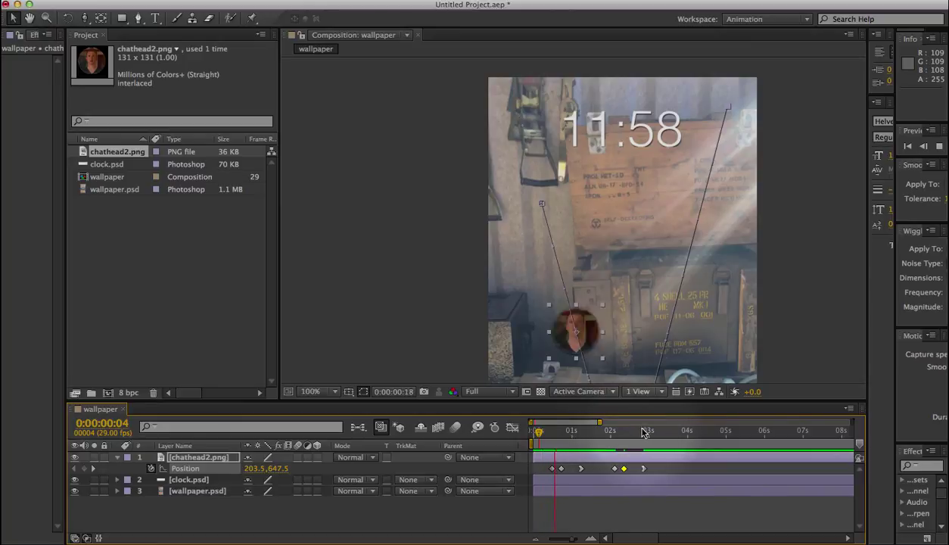